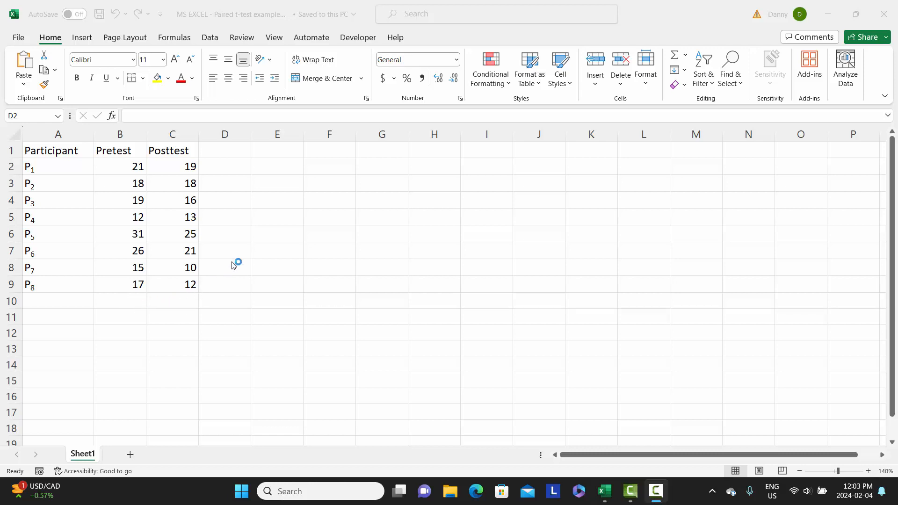
Start a t-Test: Paired Two Sample for Means from the data analysis tools
{"action": "left_click", "coordinate": [209, 37]}
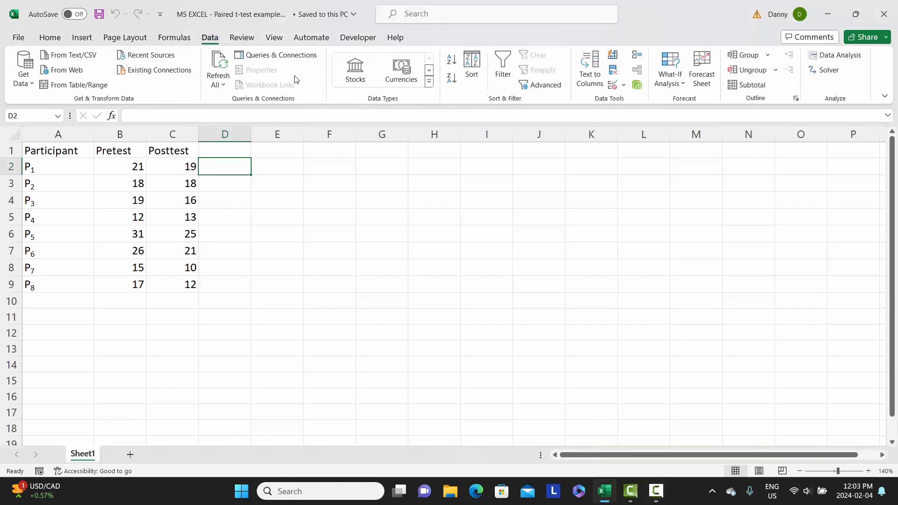
{"action": "left_click", "coordinate": [844, 56]}
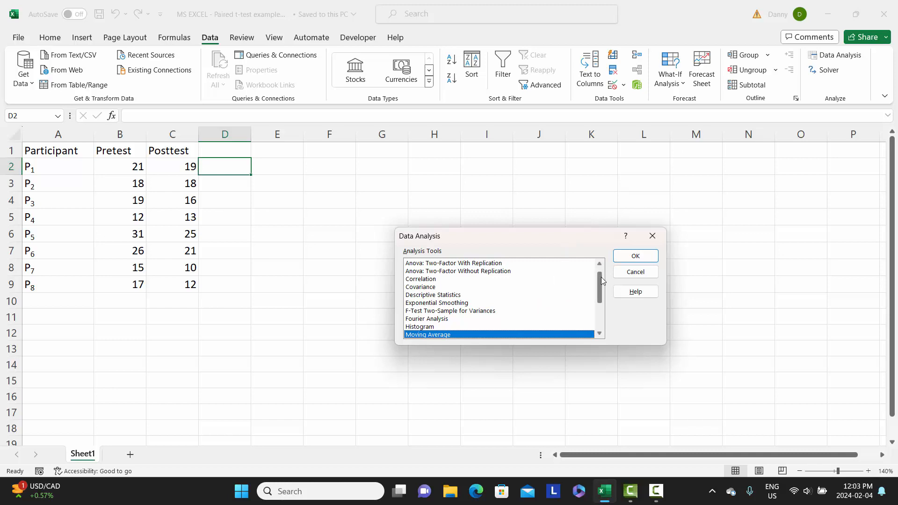
{"action": "left_click_drag", "start_coordinate": [601, 281], "coordinate": [597, 313]}
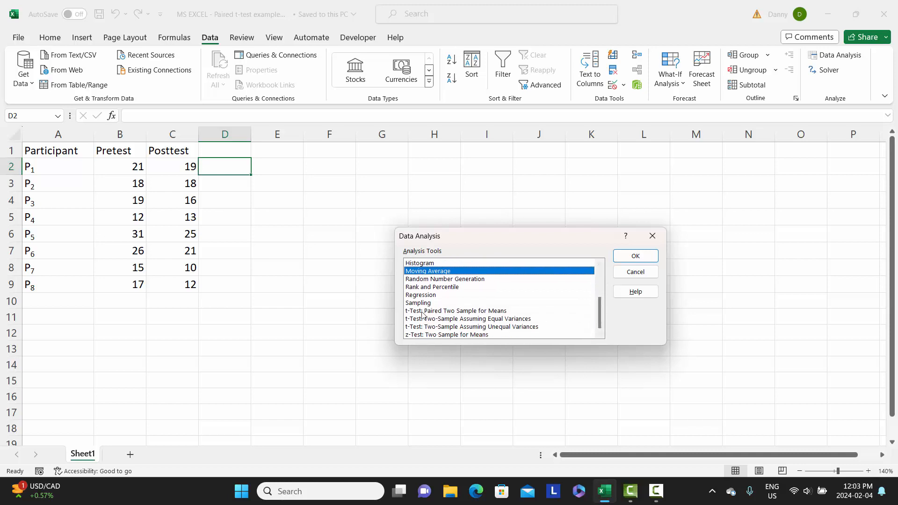
{"action": "left_click", "coordinate": [445, 311]}
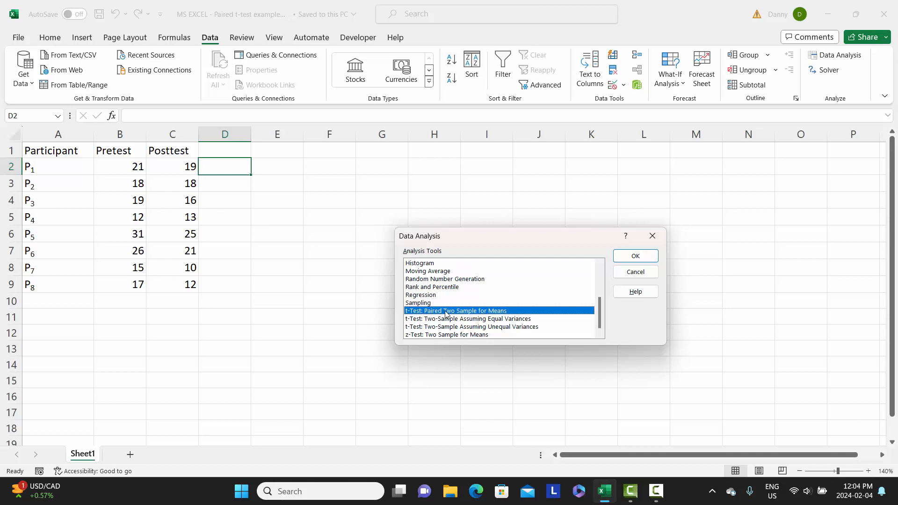
{"action": "left_click", "coordinate": [628, 258]}
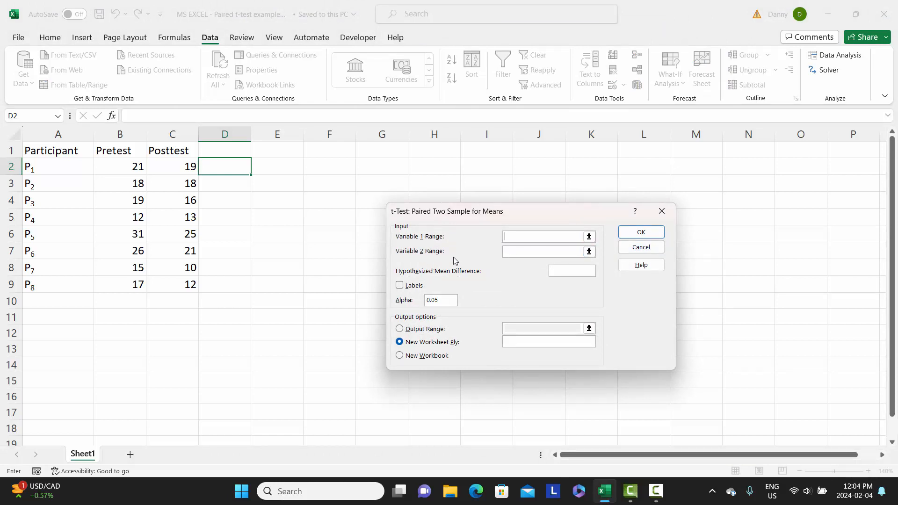
Enable labels for the t-test and set Variable 1 Range to $B$1:$B$9 and Variable 2 Range to $C$1:$C$9
{"action": "left_click", "coordinate": [399, 285]}
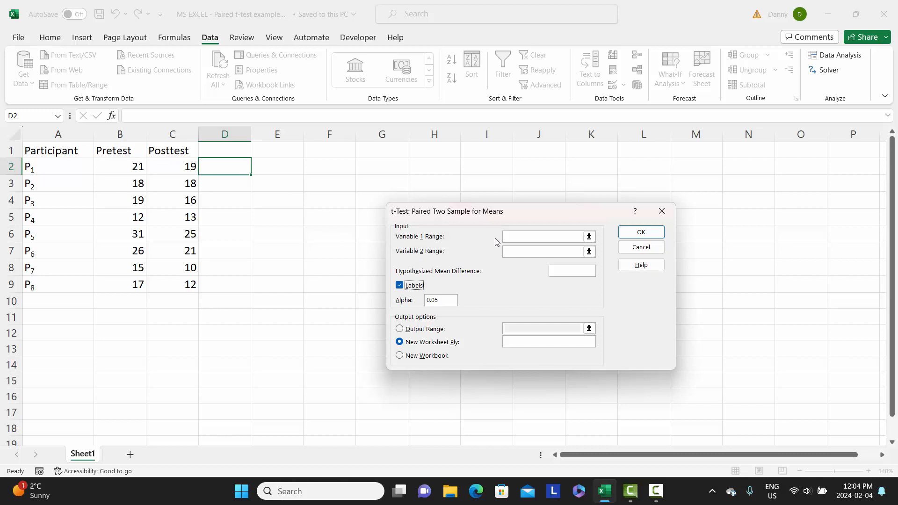
{"action": "left_click", "coordinate": [512, 236]}
{"action": "left_click", "coordinate": [512, 236]}
{"action": "left_click_drag", "start_coordinate": [124, 150], "coordinate": [133, 278]}
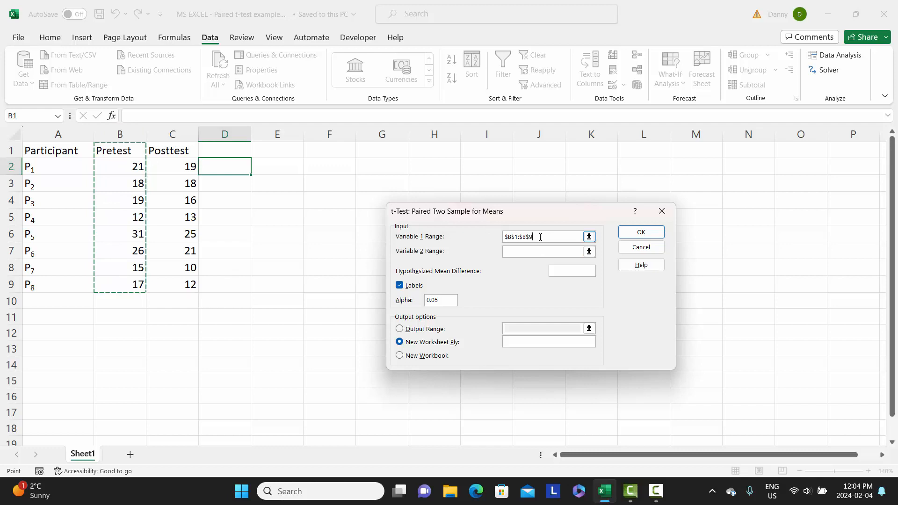
{"action": "left_click", "coordinate": [519, 252]}
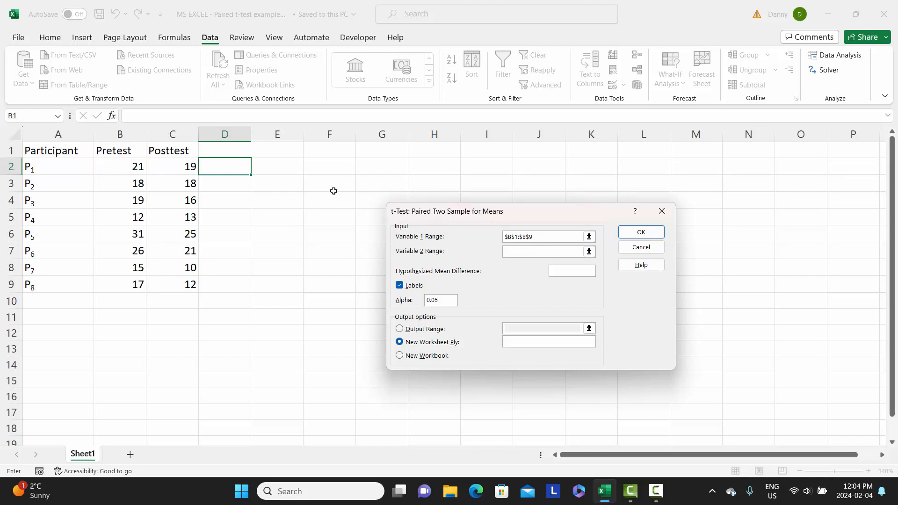
{"action": "left_click", "coordinate": [180, 153]}
{"action": "left_click_drag", "start_coordinate": [179, 149], "coordinate": [185, 282]}
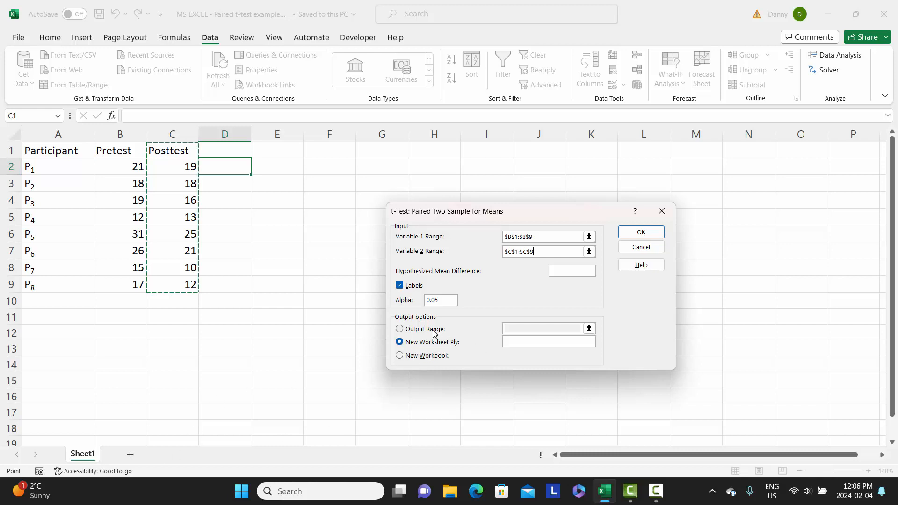
Output the t-test results on the current sheet starting at cell E1, and widen column E to fit its labels
{"action": "left_click", "coordinate": [399, 329]}
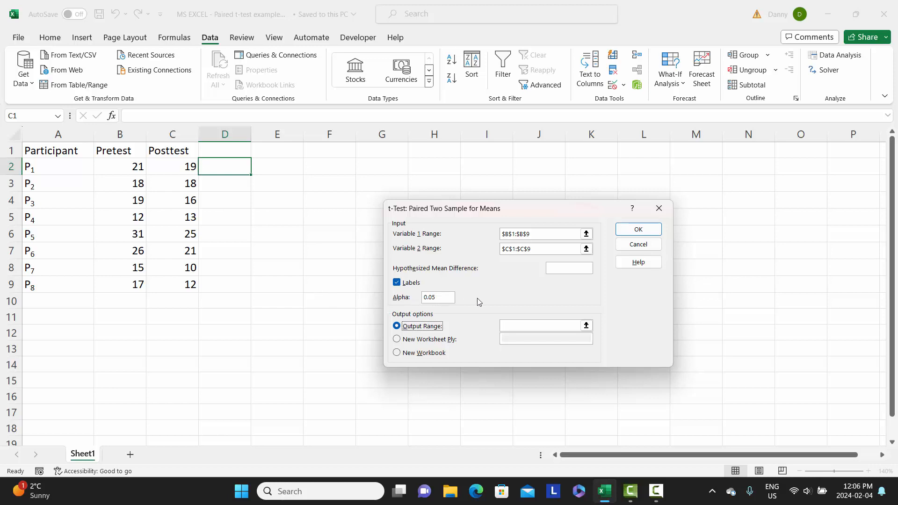
{"action": "left_click", "coordinate": [510, 326]}
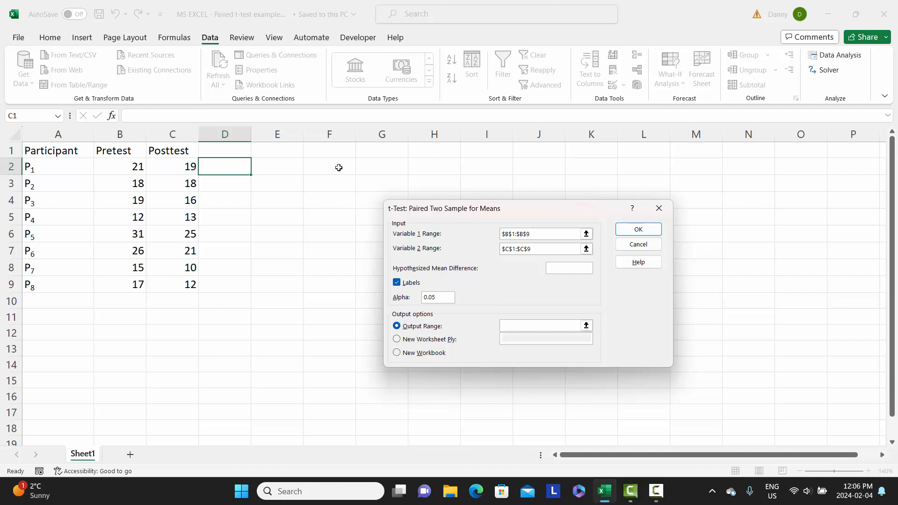
{"action": "left_click", "coordinate": [302, 156]}
{"action": "left_click", "coordinate": [638, 234]}
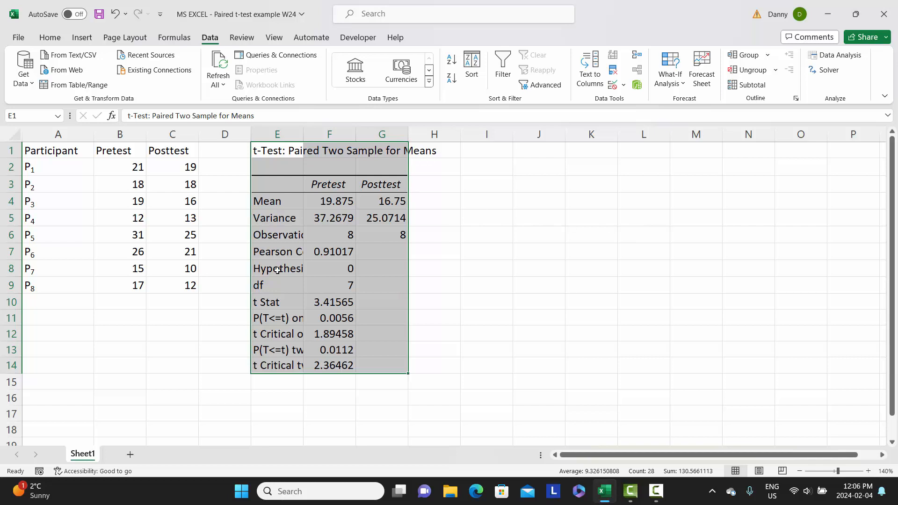
{"action": "left_click", "coordinate": [445, 202]}
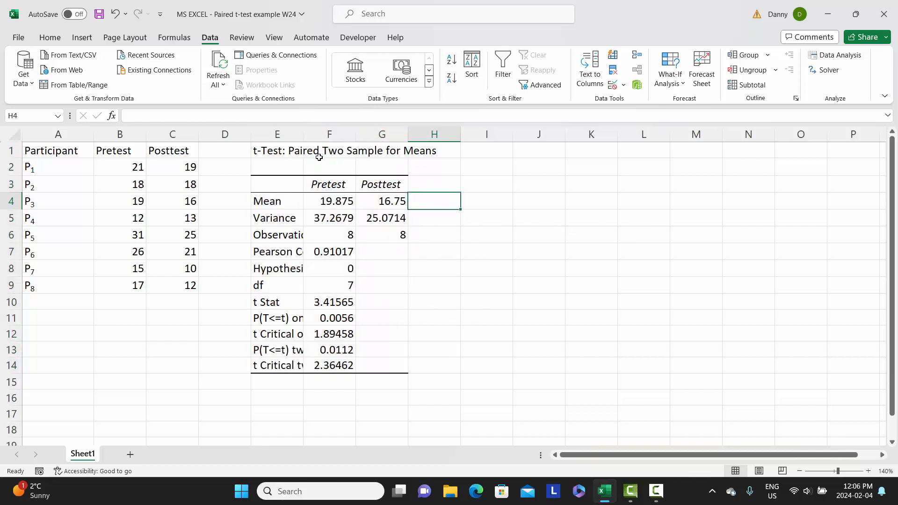
{"action": "left_click_drag", "start_coordinate": [303, 136], "coordinate": [411, 138]}
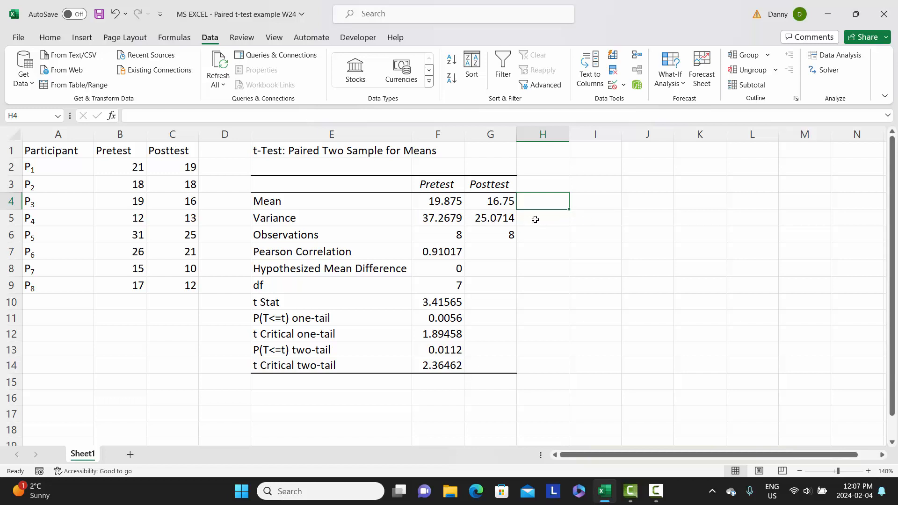
Calculate the pretest standard deviation in cell H5 with the formula =SQRT(F5)
{"action": "left_click", "coordinate": [546, 219]}
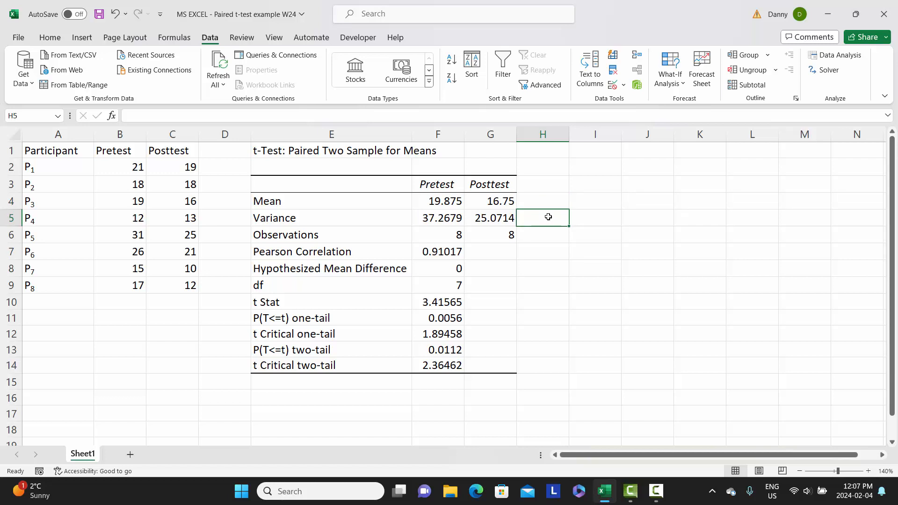
{"action": "type", "text": "="}
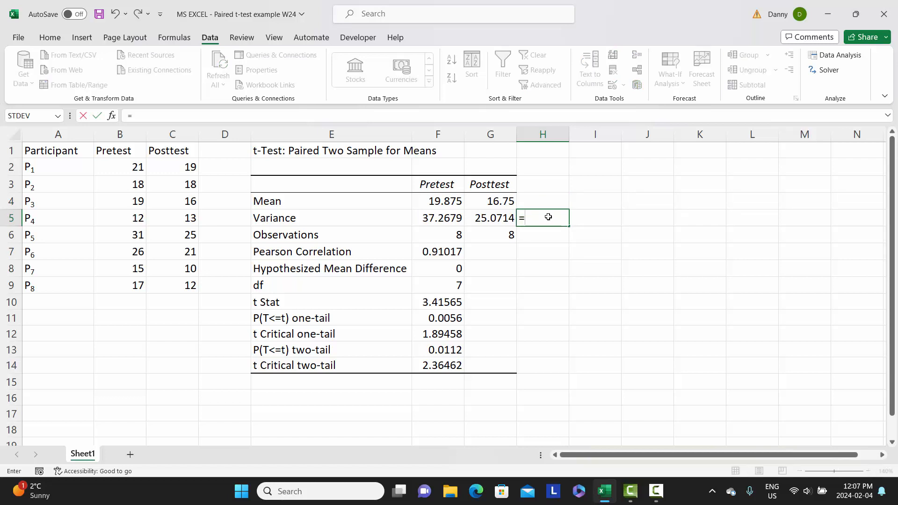
{"action": "type", "text": "sqrt"}
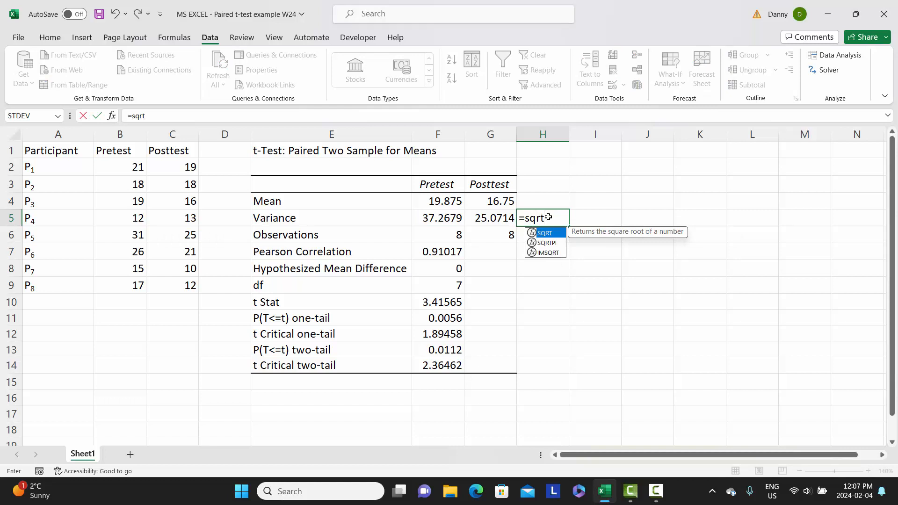
{"action": "type", "text": "("}
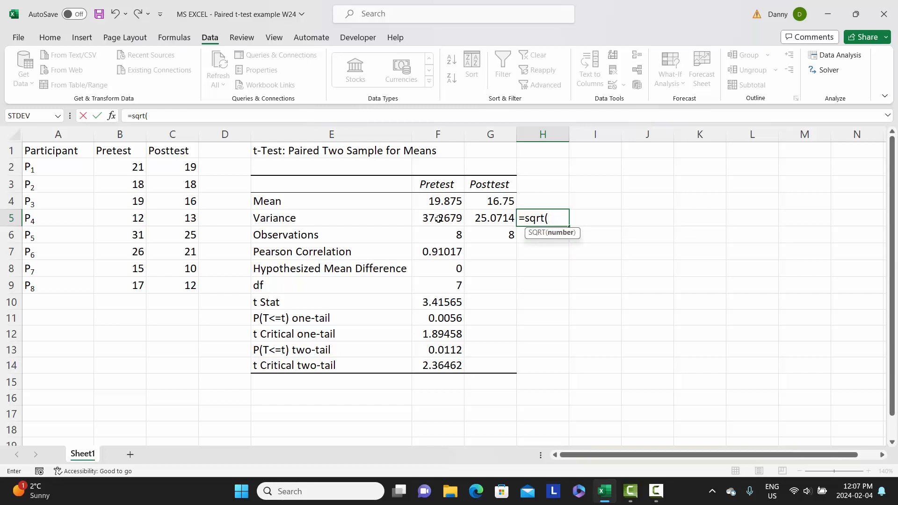
{"action": "left_click", "coordinate": [438, 219]}
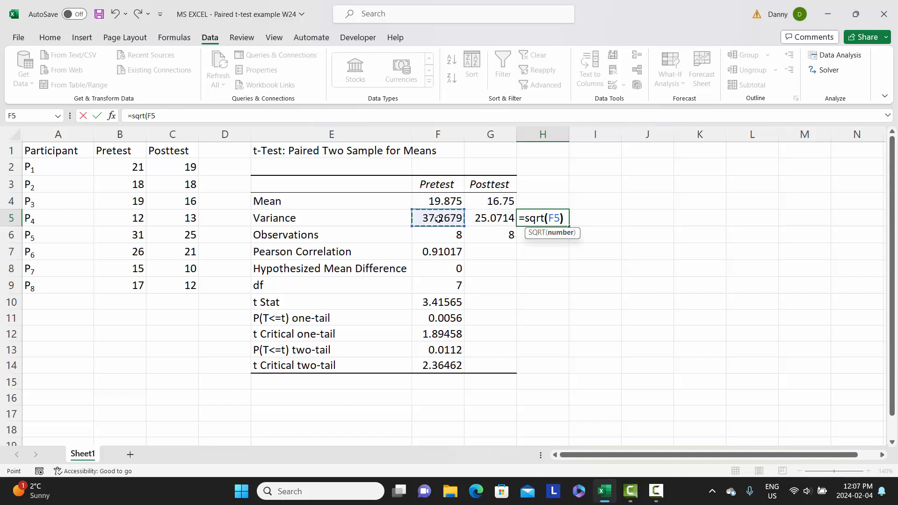
{"action": "type", "text": ")"}
{"action": "key", "text": "Return"}
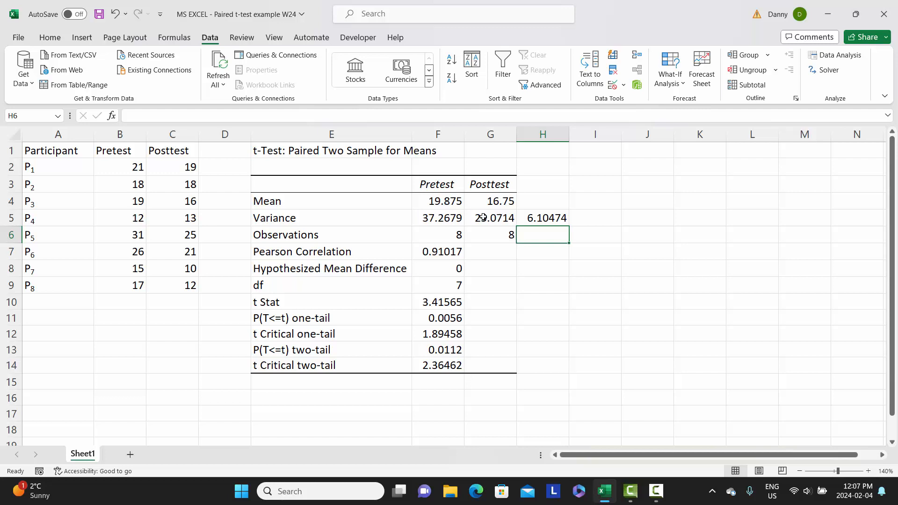
Copy the square root formula from H5 into I5 for the posttest standard deviation
{"action": "left_click", "coordinate": [541, 217]}
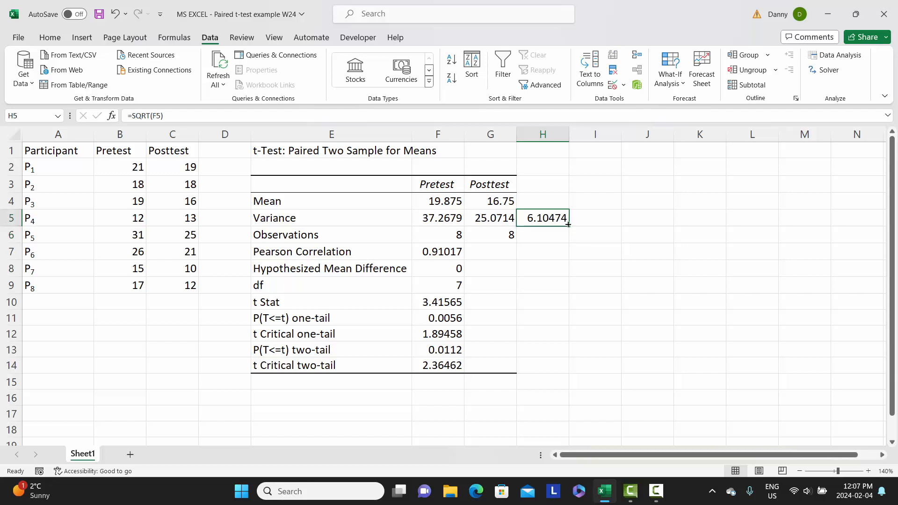
{"action": "left_click_drag", "start_coordinate": [569, 226], "coordinate": [608, 227]}
{"action": "left_click", "coordinate": [596, 219]}
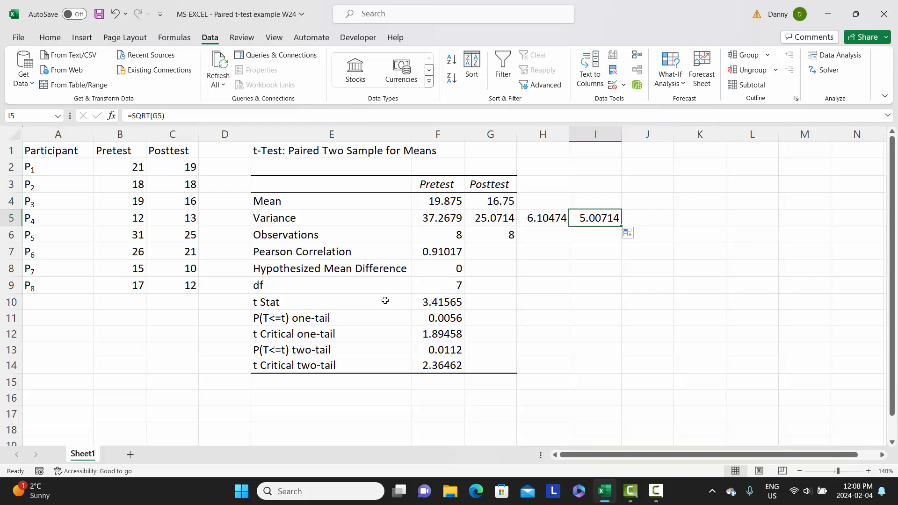
Colour the text of the t Stat label and its value in E10:F10 red
{"action": "left_click_drag", "start_coordinate": [400, 302], "coordinate": [442, 302]}
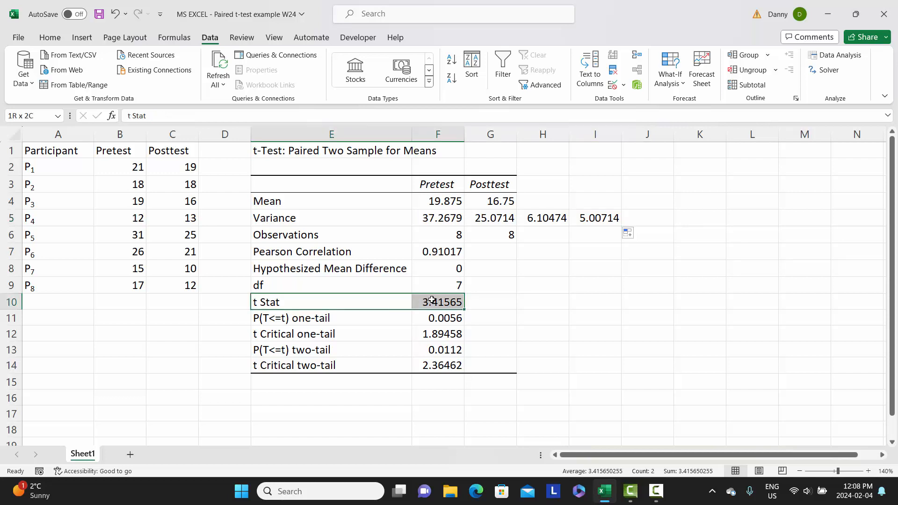
{"action": "left_click", "coordinate": [49, 38]}
{"action": "left_click", "coordinate": [182, 83]}
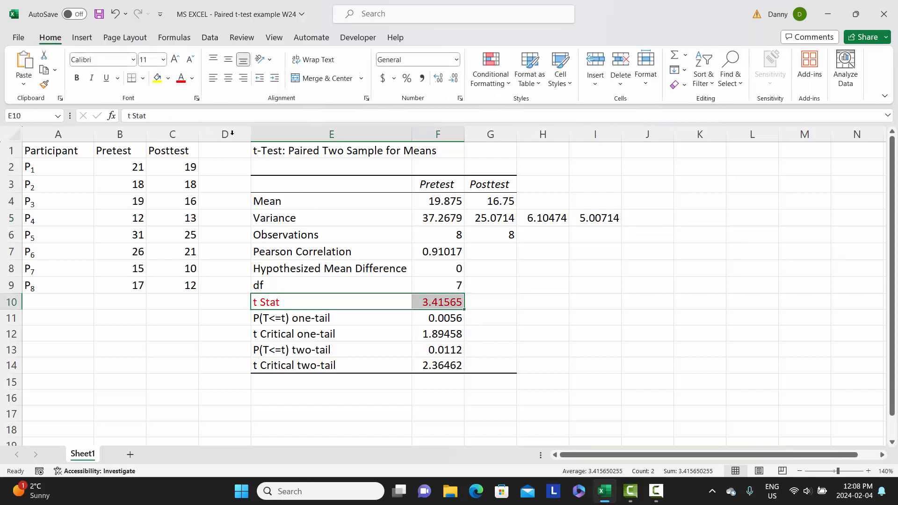
{"action": "left_click", "coordinate": [487, 302]}
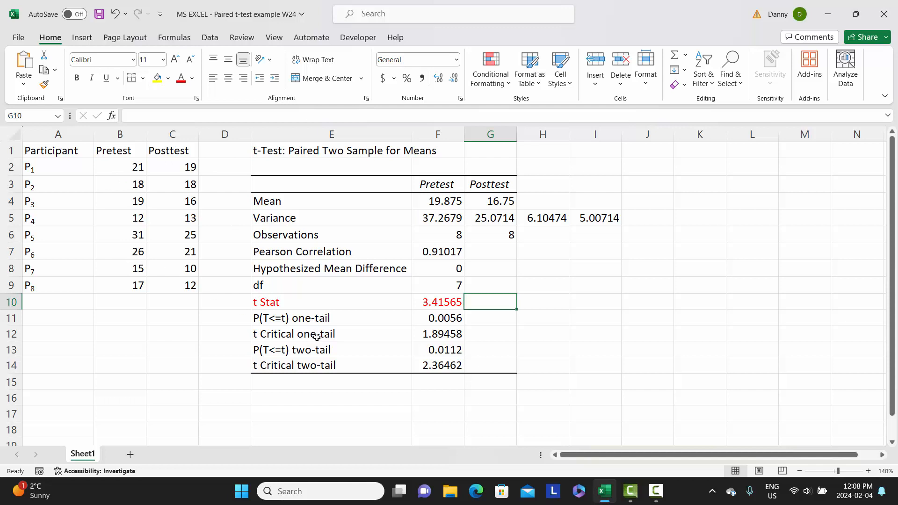
Colour the text of the two-tail P and t Critical rows in E13:F14 standard purple
{"action": "left_click_drag", "start_coordinate": [275, 350], "coordinate": [437, 363]}
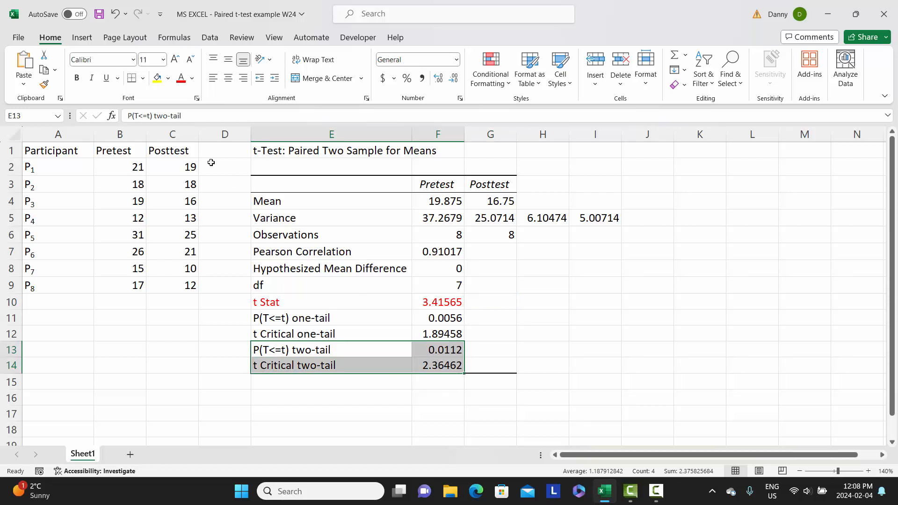
{"action": "left_click", "coordinate": [192, 78]}
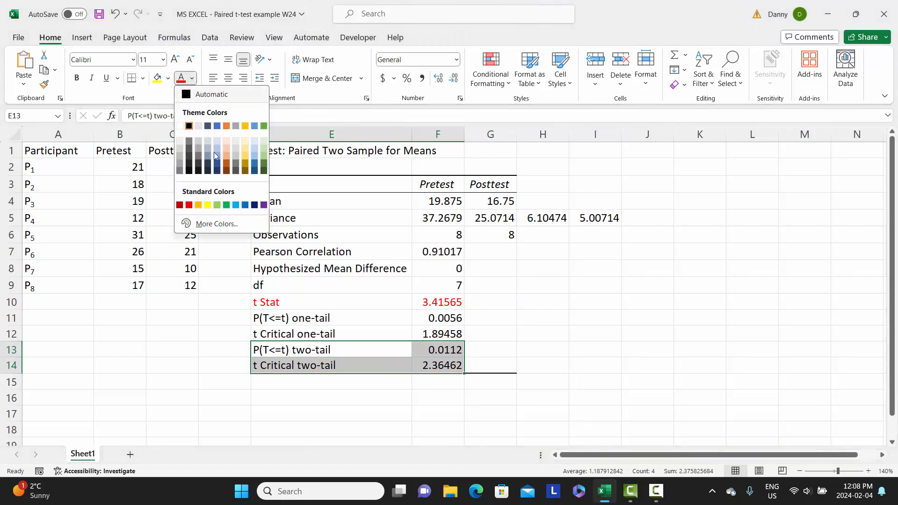
{"action": "left_click", "coordinate": [264, 205]}
{"action": "left_click", "coordinate": [509, 377]}
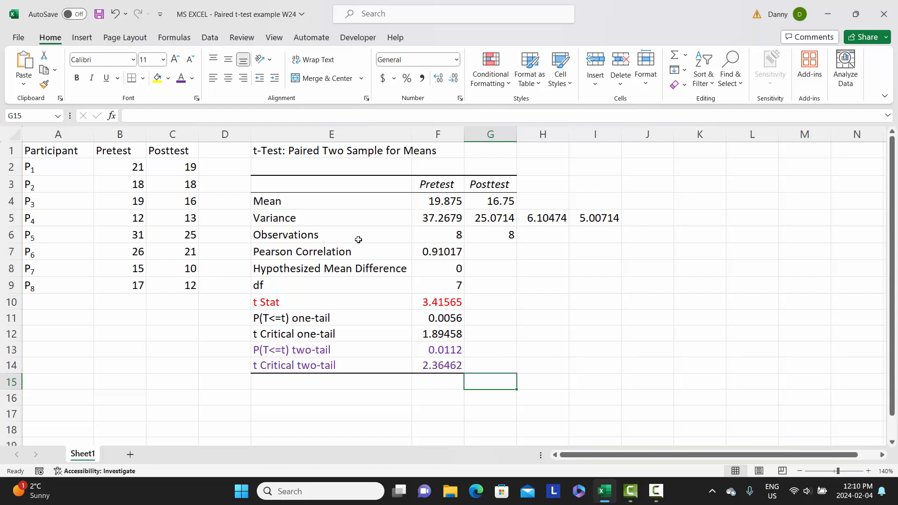
Colour the text of the pretest and posttest means in F4:G4 standard blue
{"action": "left_click_drag", "start_coordinate": [427, 200], "coordinate": [468, 200]}
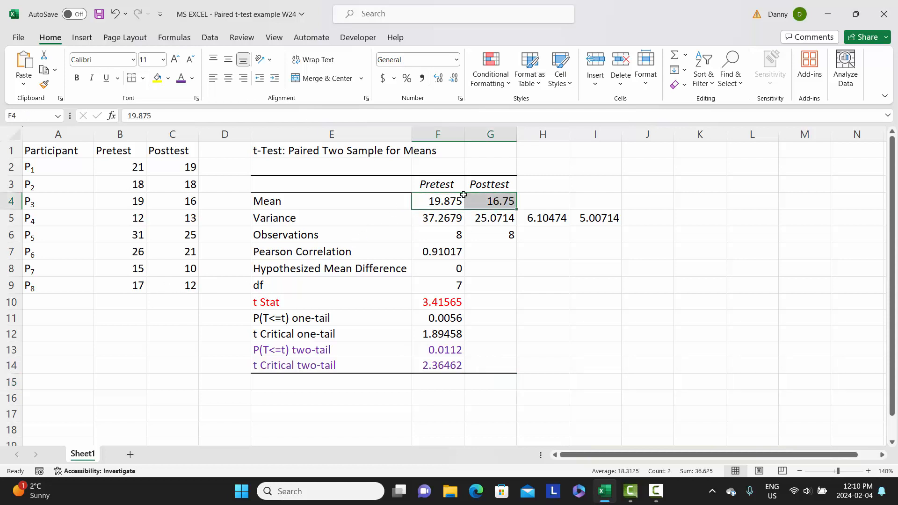
{"action": "left_click", "coordinate": [192, 78]}
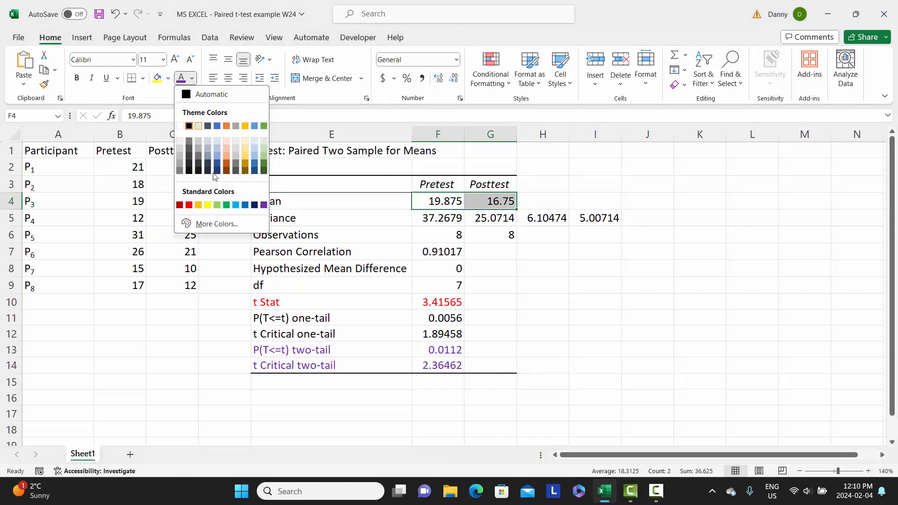
{"action": "left_click", "coordinate": [245, 205]}
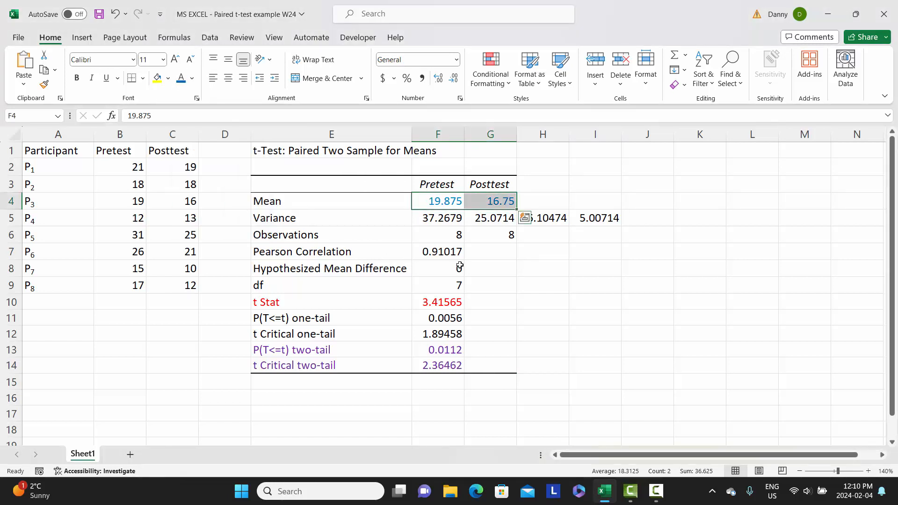
{"action": "left_click", "coordinate": [542, 267]}
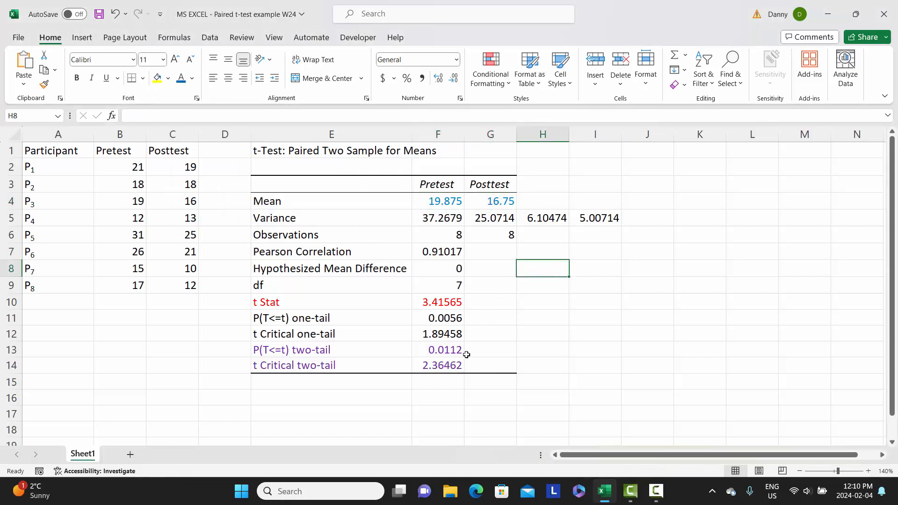